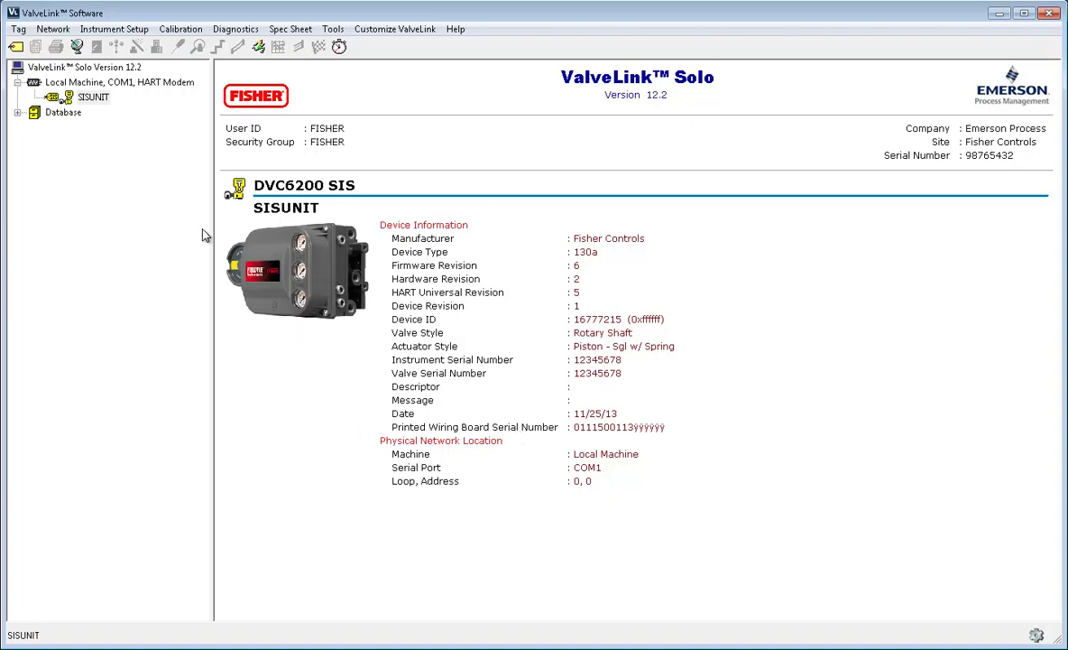
- Open the SISUNIT instrument's status dashboard and launch its Setup Wizard
left_click(101, 101)
double_click(104, 104)
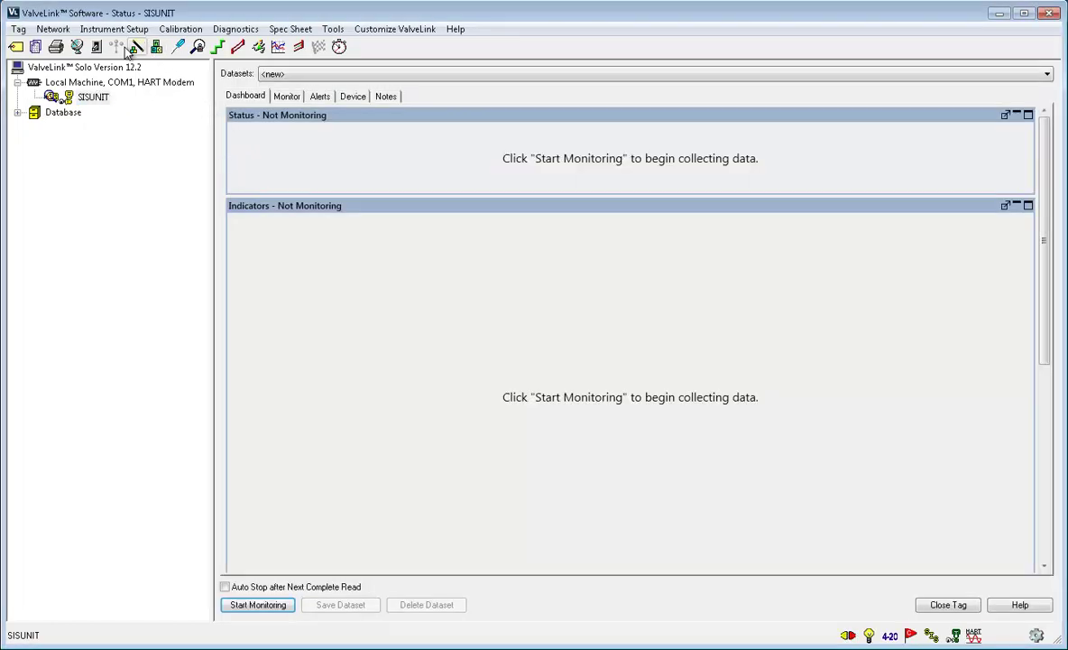
left_click(137, 48)
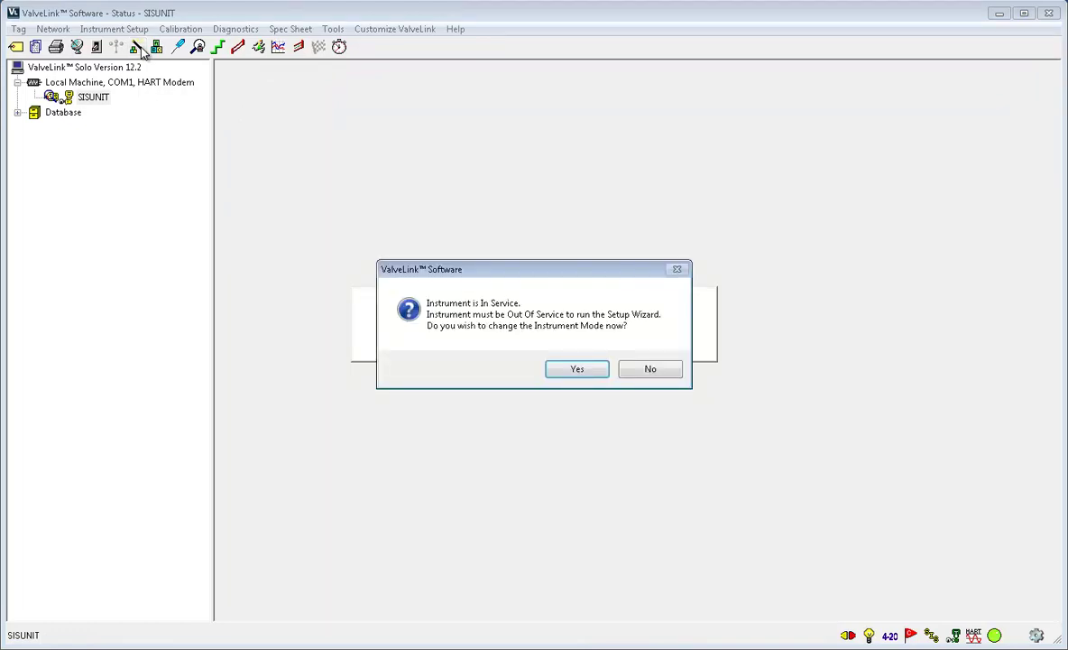
- Set SISUNIT Out of Service, acknowledging the SIS safety and DIP switch warnings
left_click(578, 371)
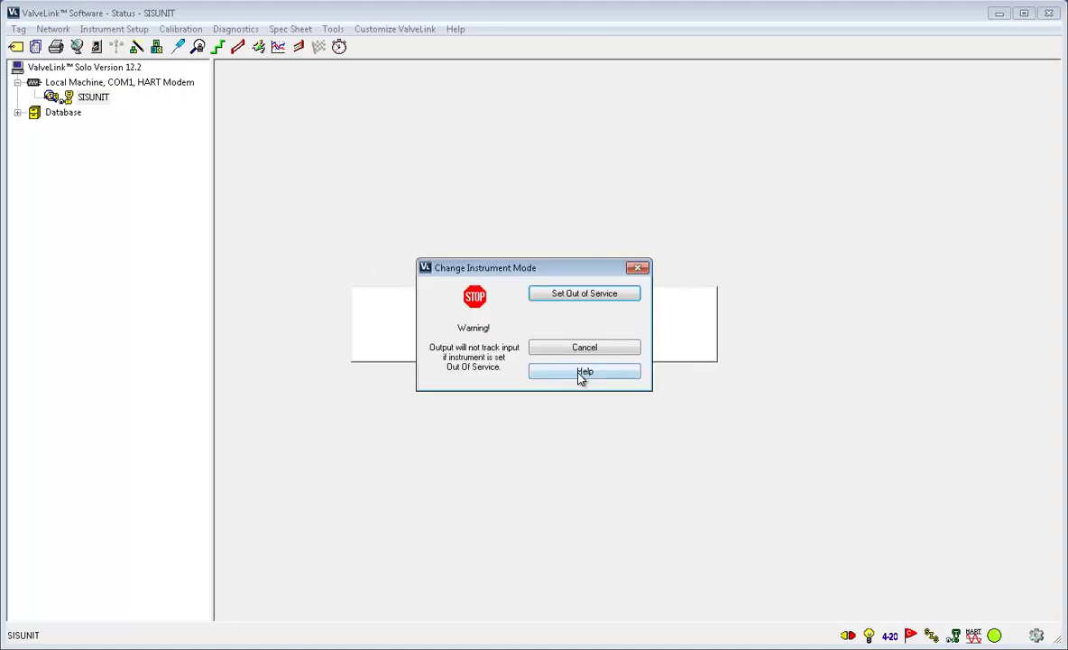
left_click(583, 295)
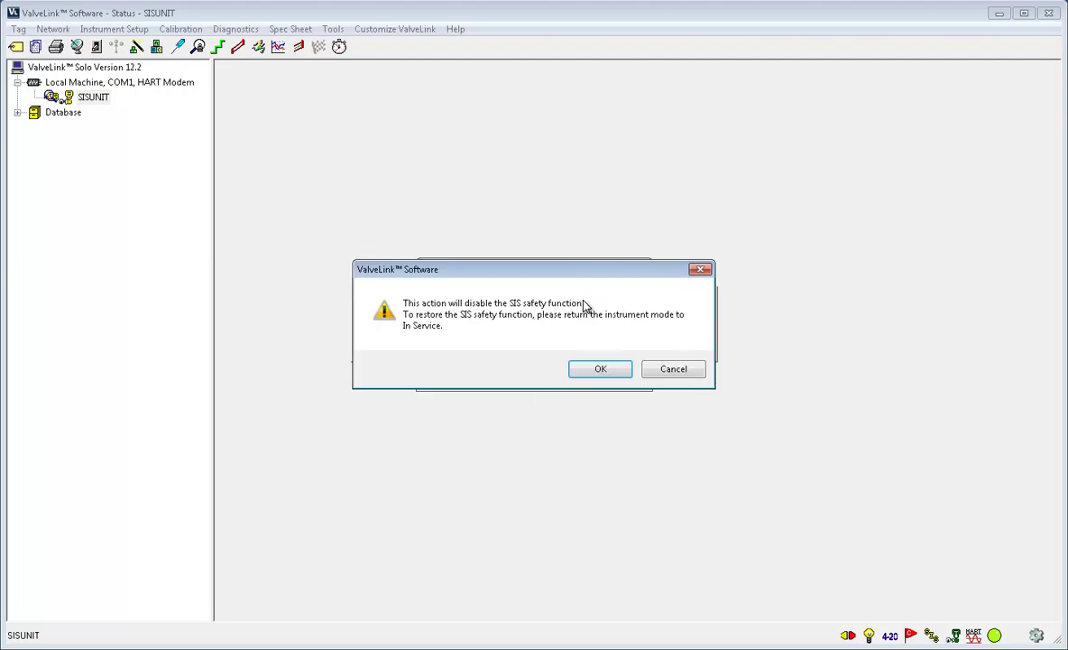
left_click(589, 373)
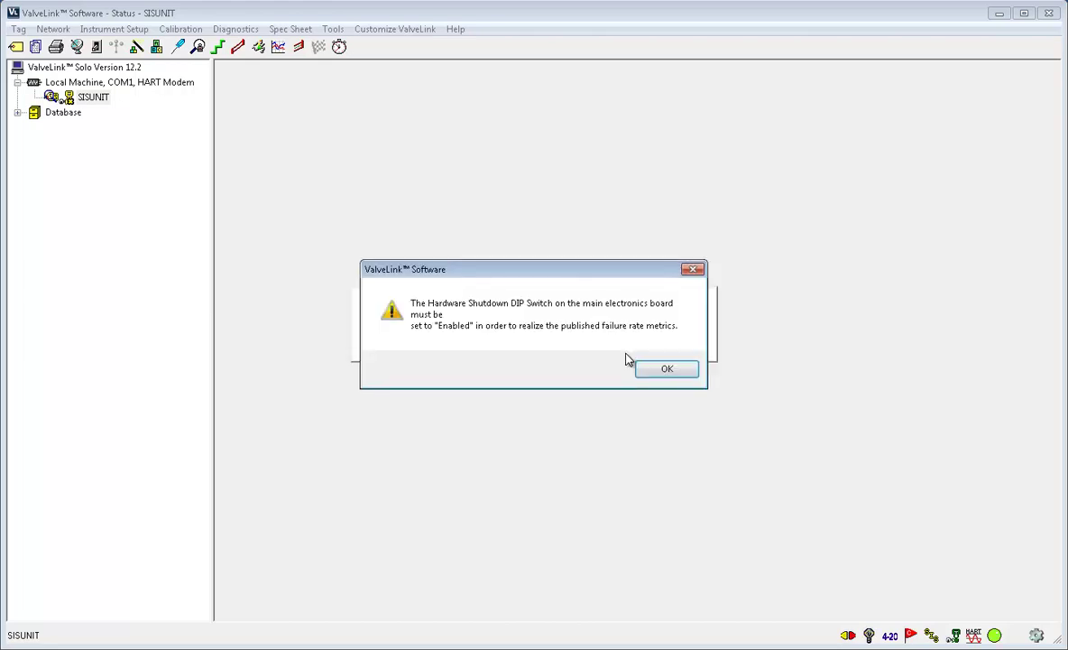
left_click(668, 372)
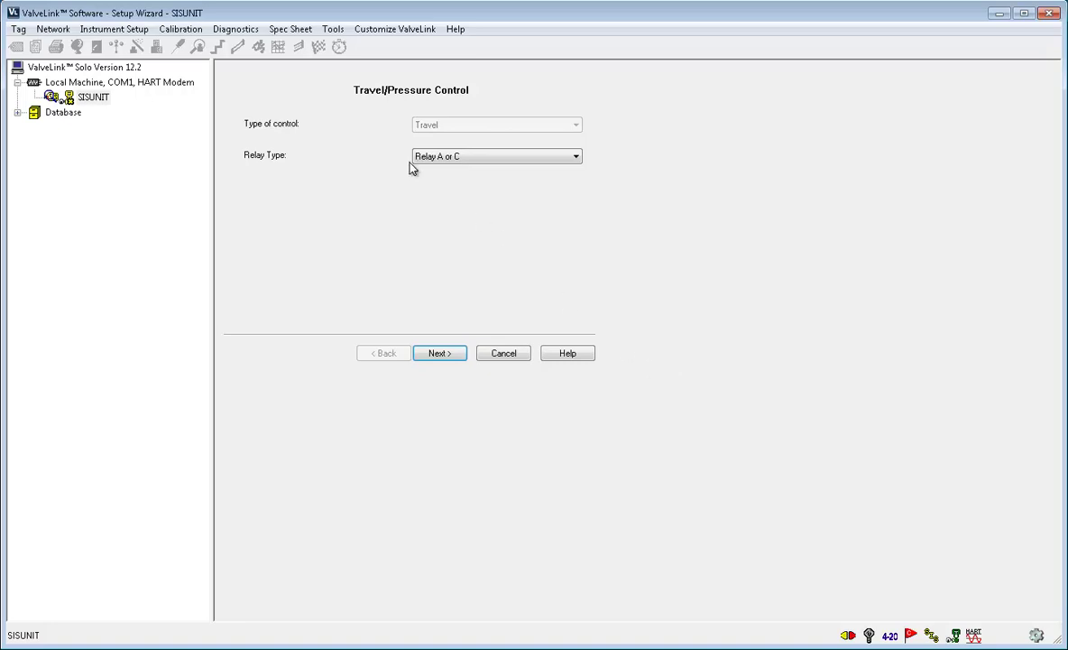
- Keep Relay A or C as the relay type and psi as the pressure units
left_click(528, 155)
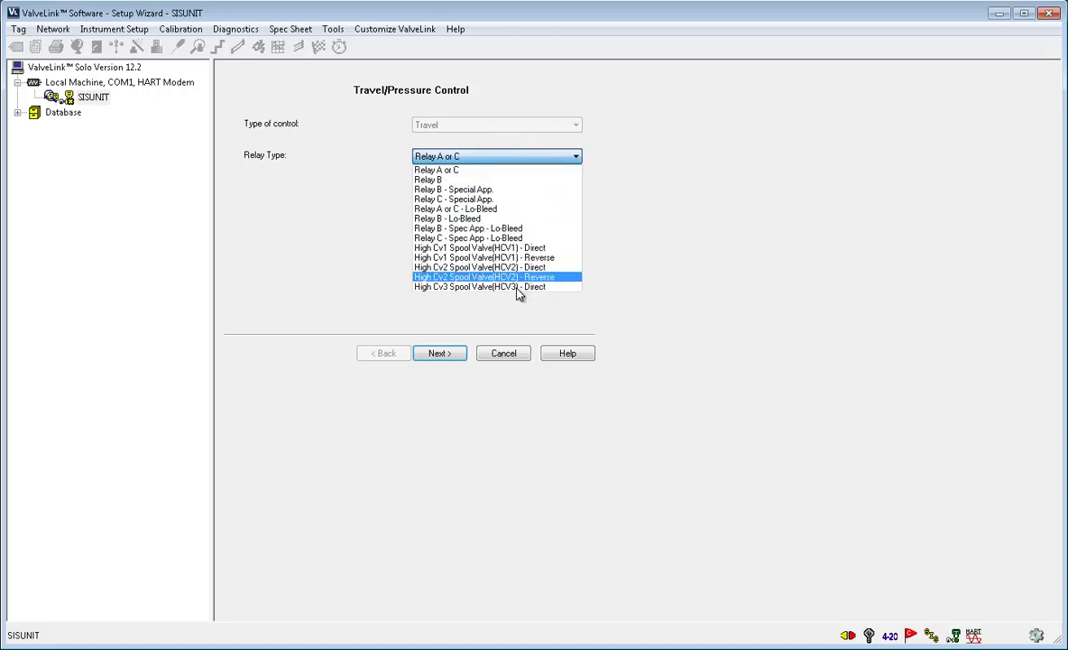
left_click(538, 170)
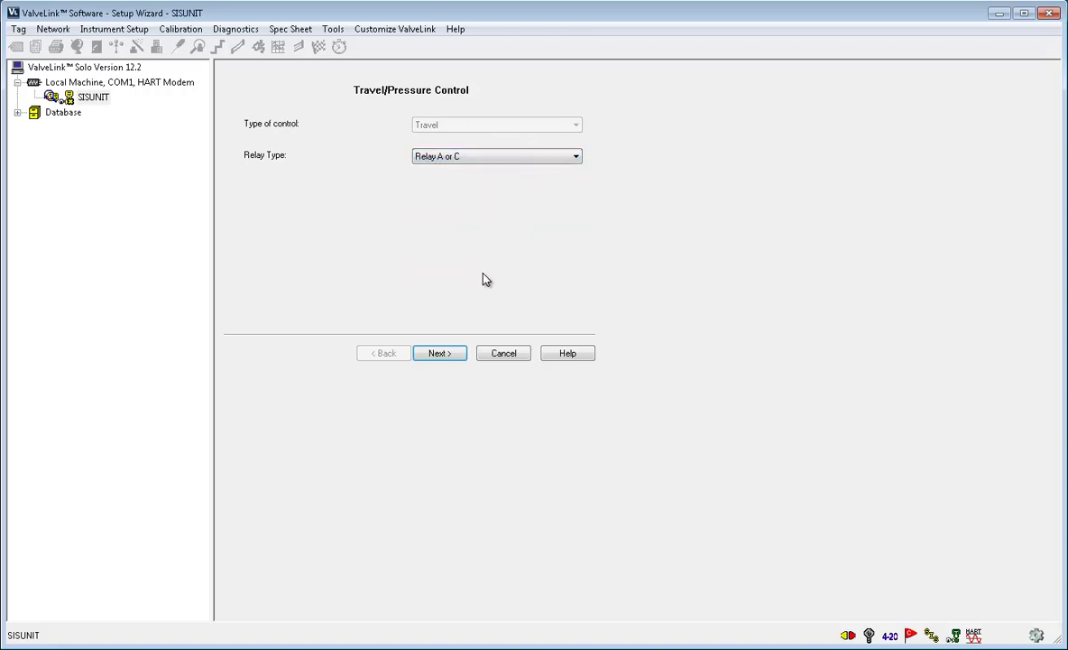
left_click(452, 358)
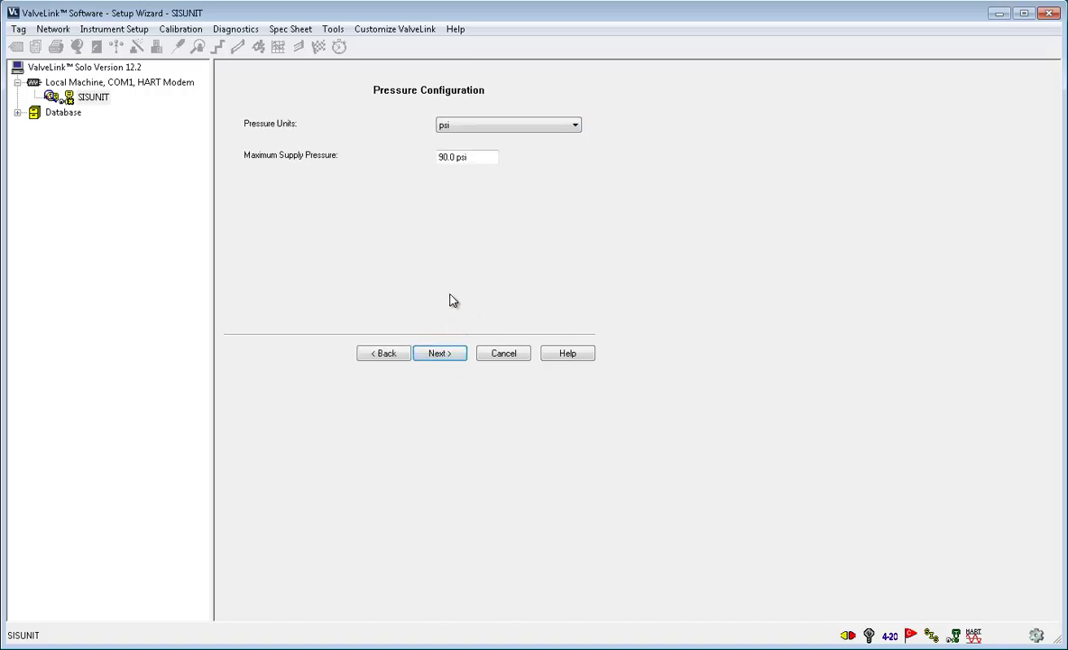
left_click(474, 128)
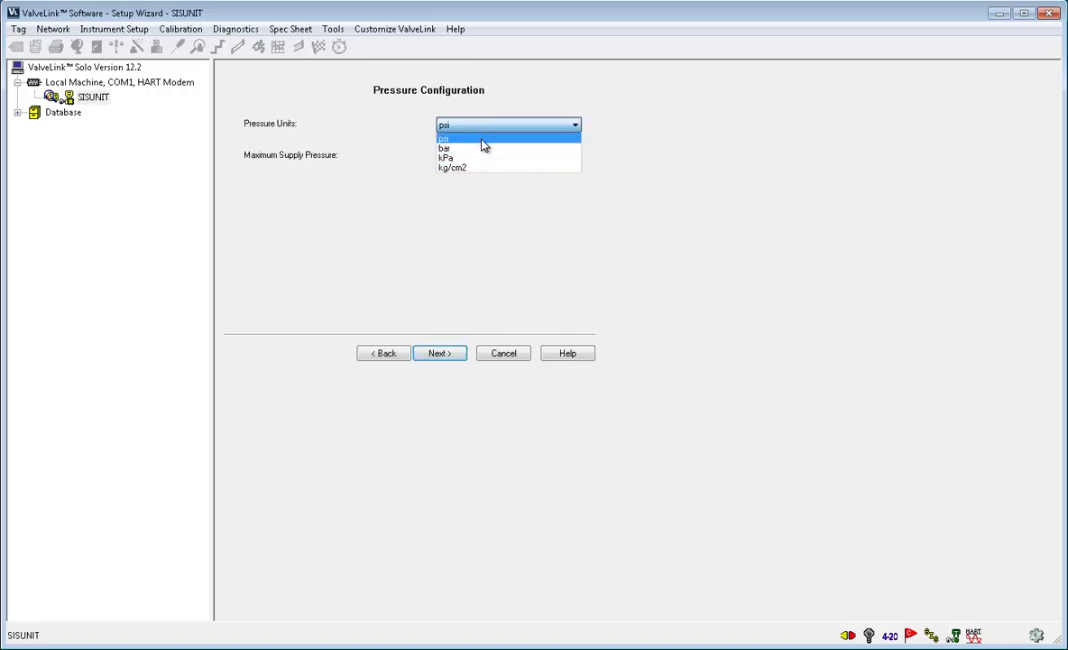
left_click(484, 140)
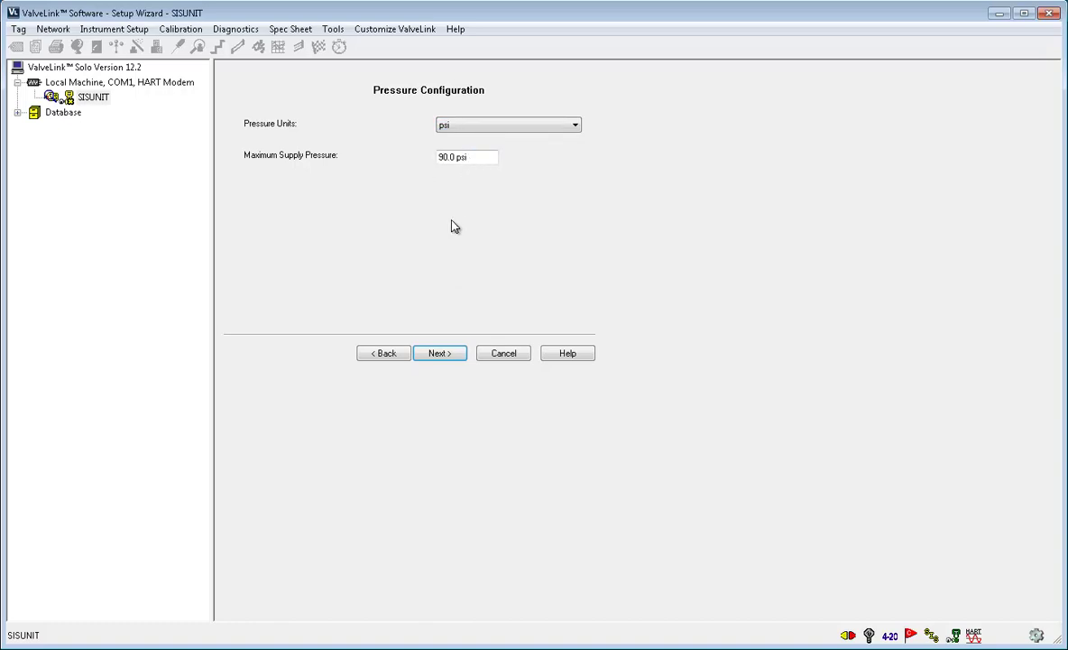
left_click(439, 355)
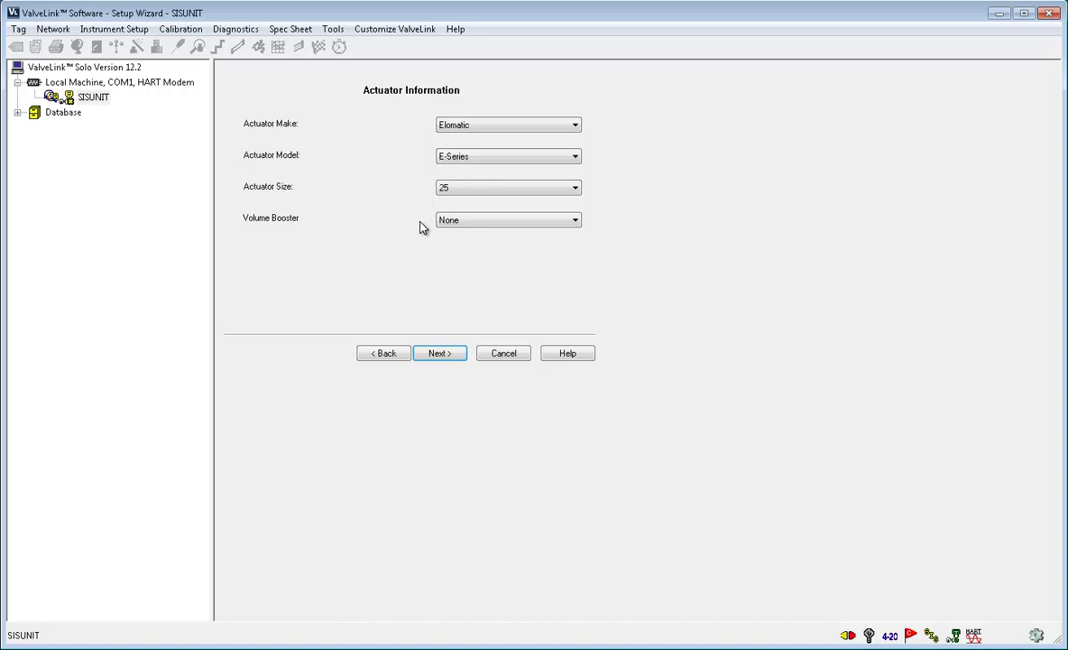
- Accept the Elomatic E-Series size 25 actuator and keep Piston - Sgl w/ Spring and Valve Closed
left_click(442, 355)
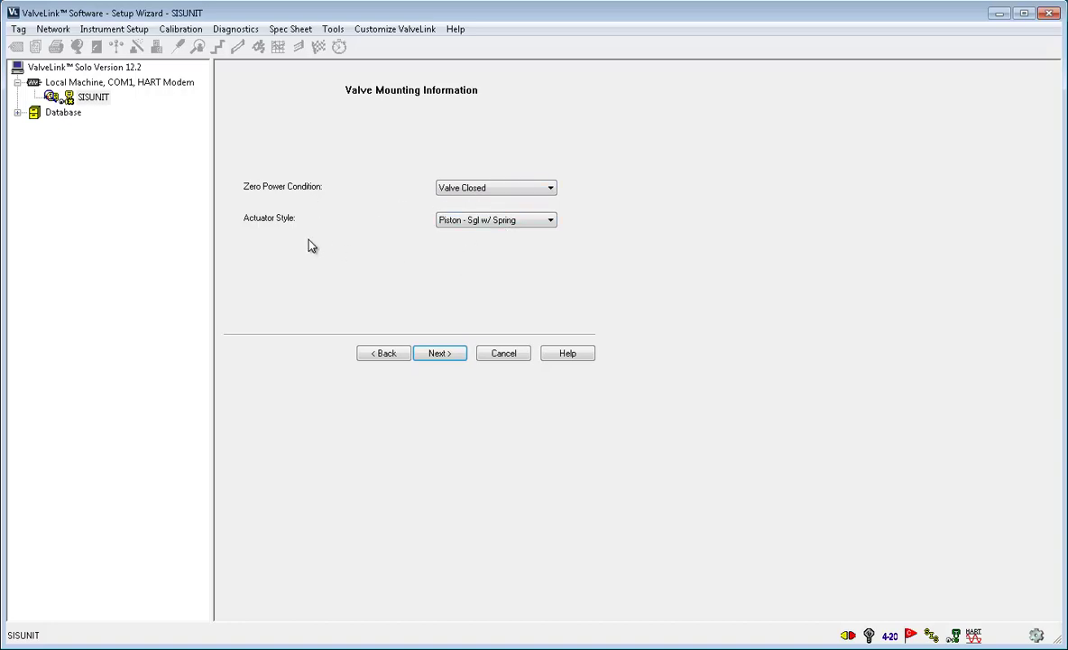
left_click(492, 220)
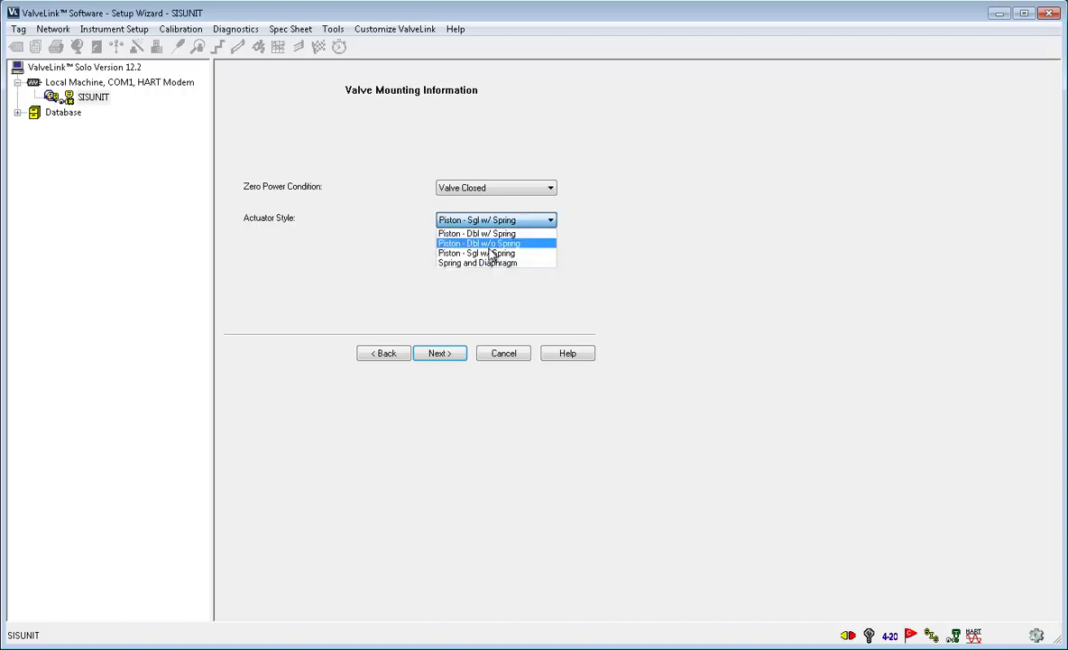
left_click(491, 253)
left_click(494, 188)
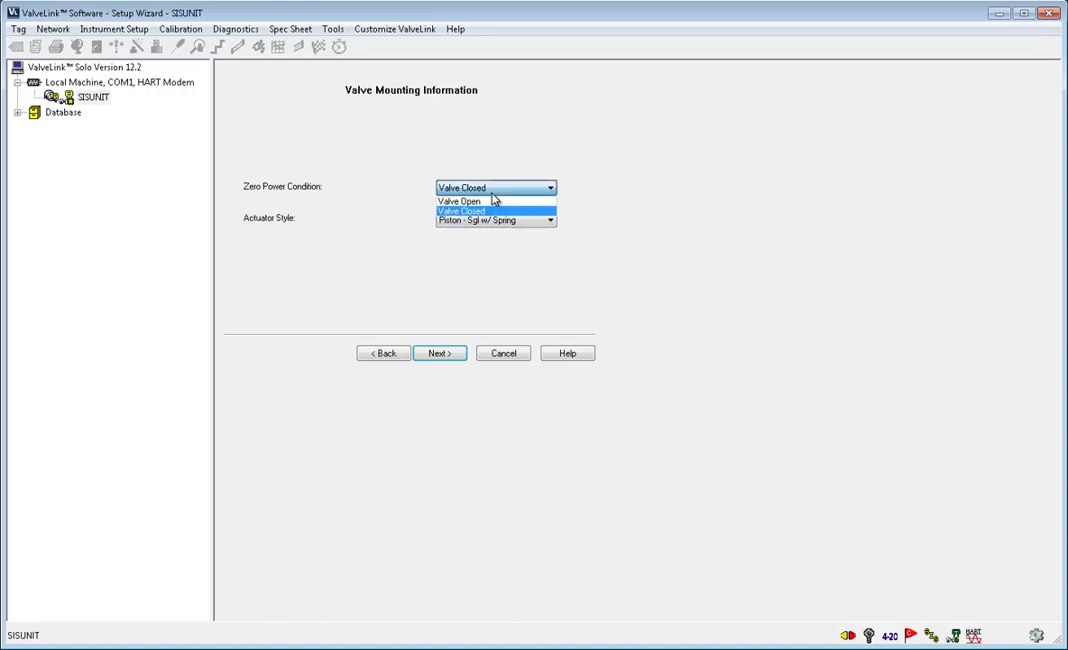
left_click(493, 211)
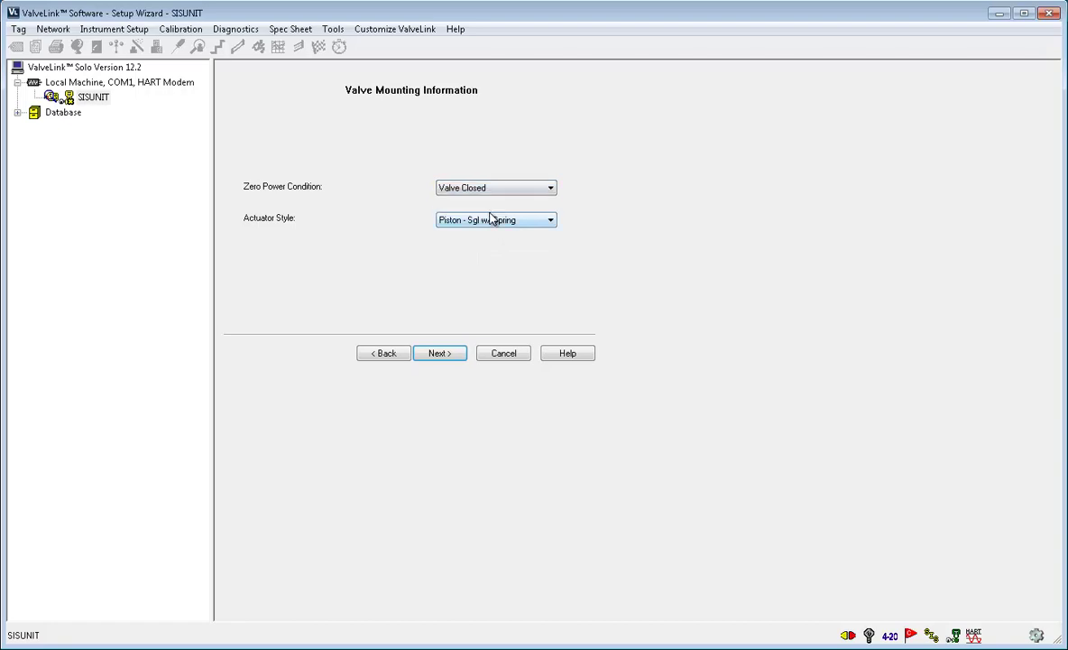
- Keep Valve Open as the partial stroke test starting point
left_click(440, 354)
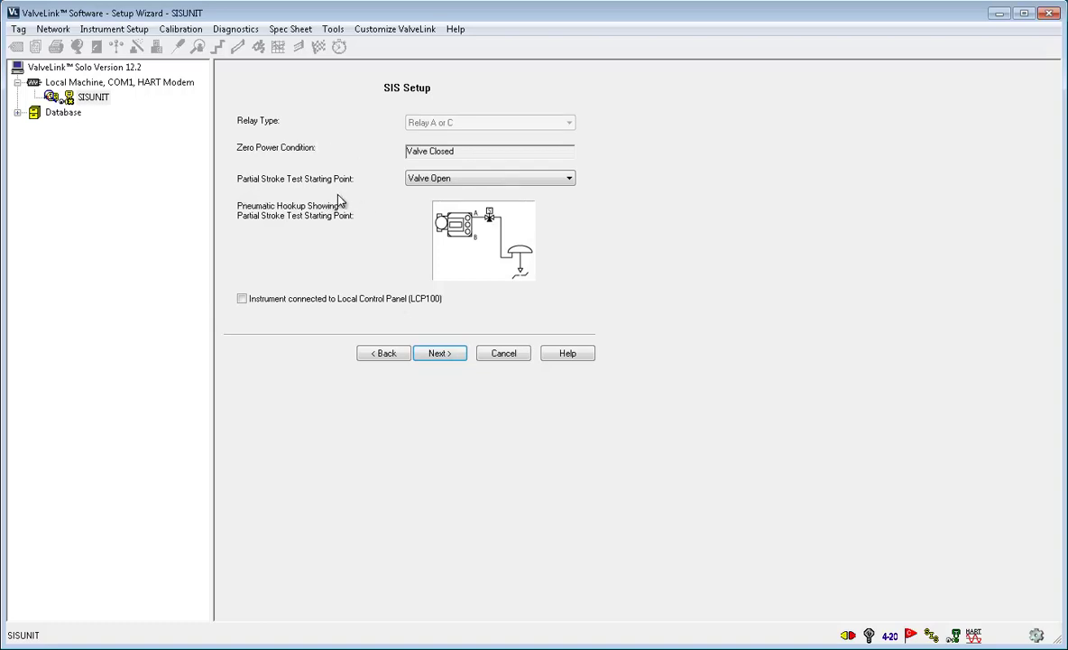
left_click(463, 183)
left_click(463, 181)
left_click(445, 360)
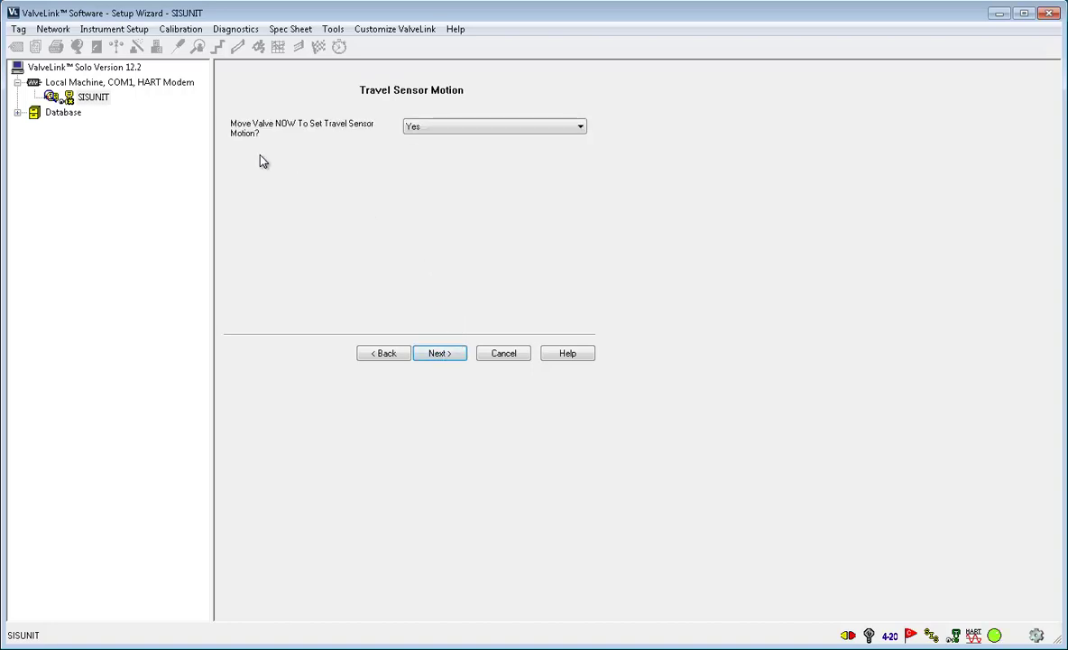
- Answer Yes to moving the valve now for travel sensor motion
left_click(495, 128)
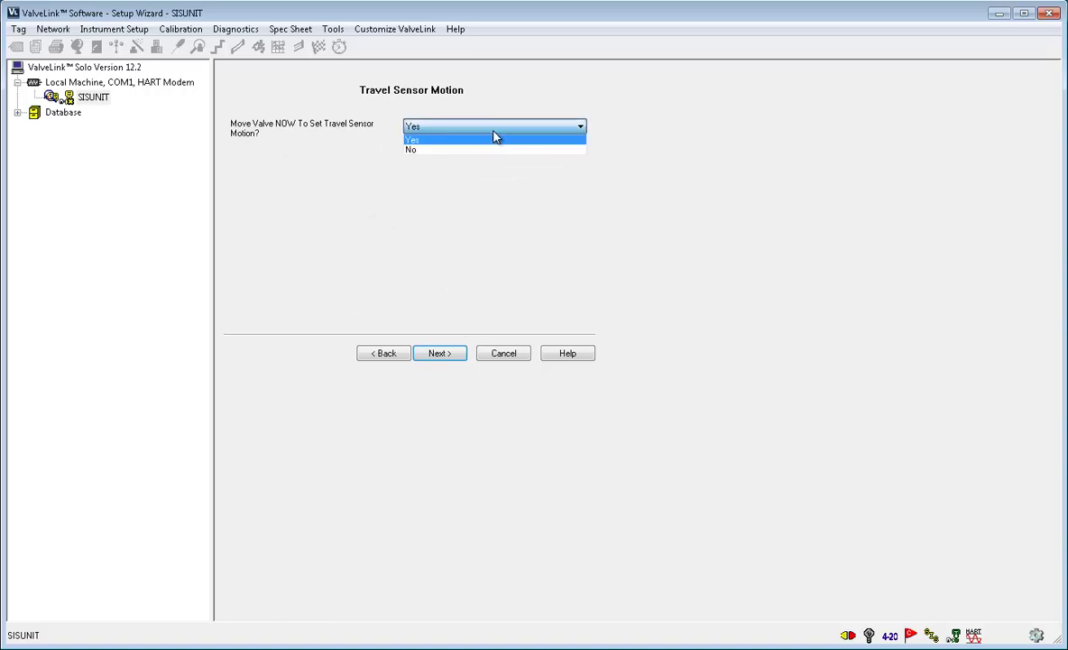
left_click(494, 139)
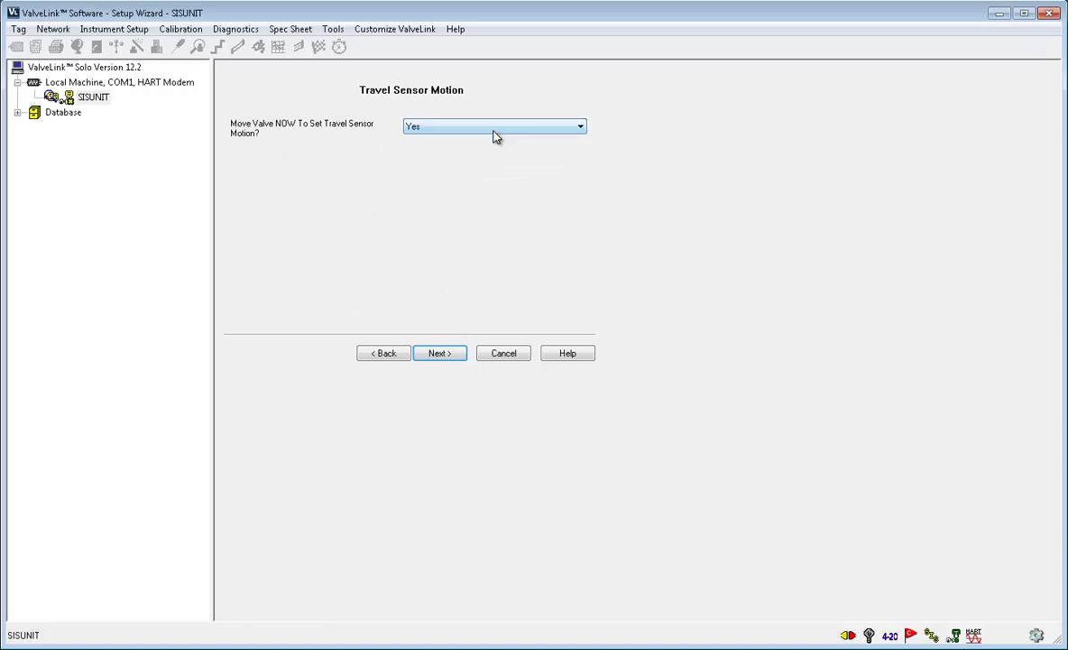
left_click(441, 358)
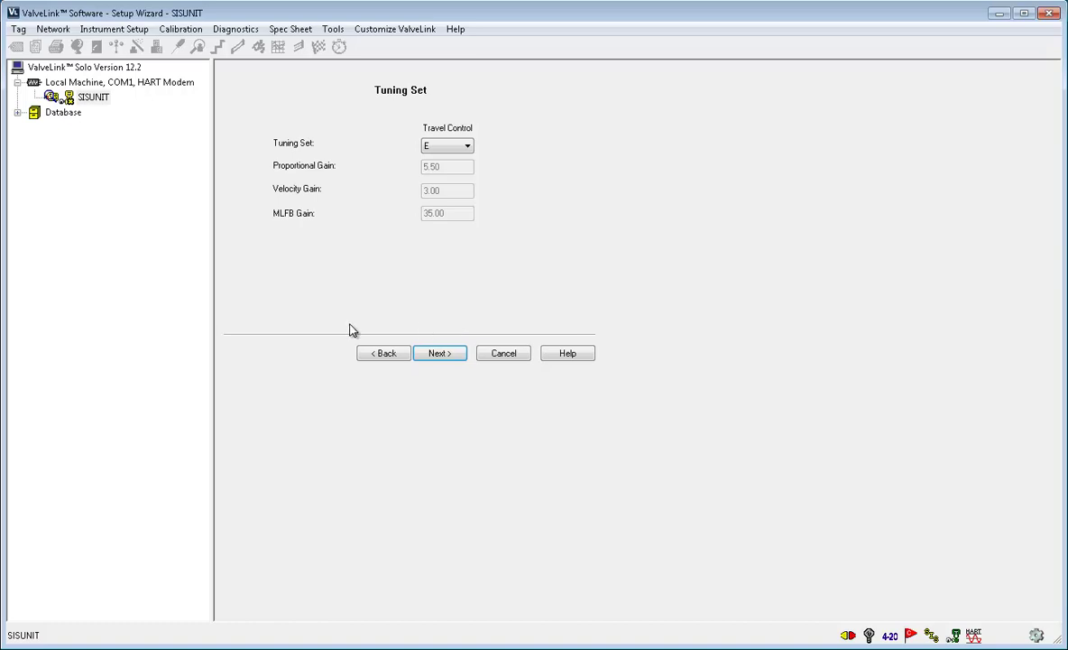
- Keep tuning set E with gains 5.50, 3.00 and 35.00
left_click(447, 148)
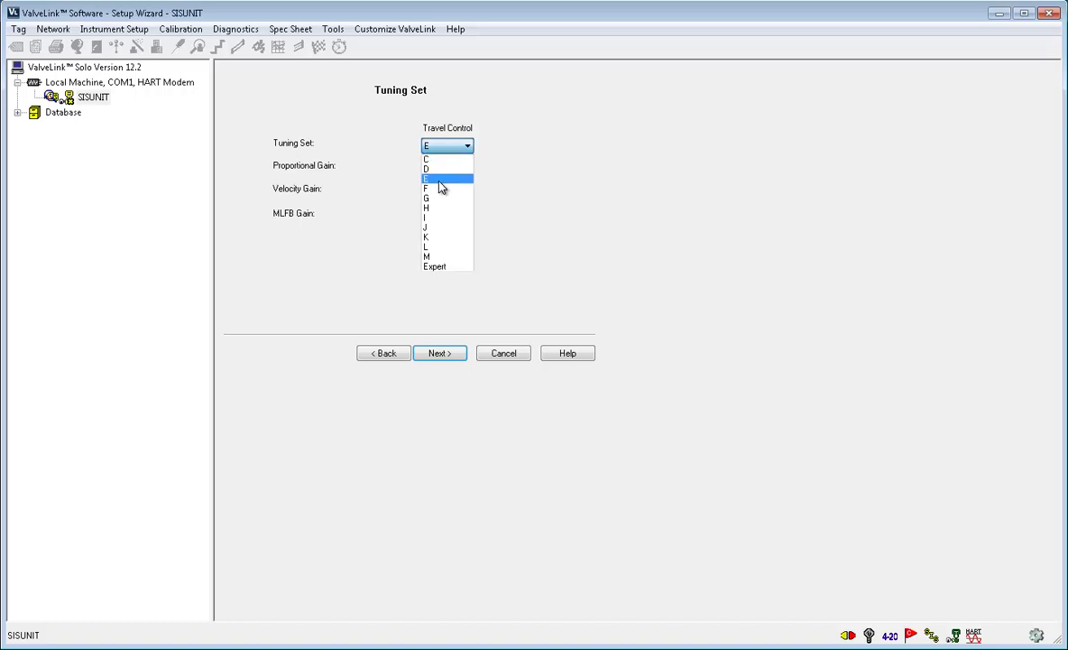
left_click(440, 179)
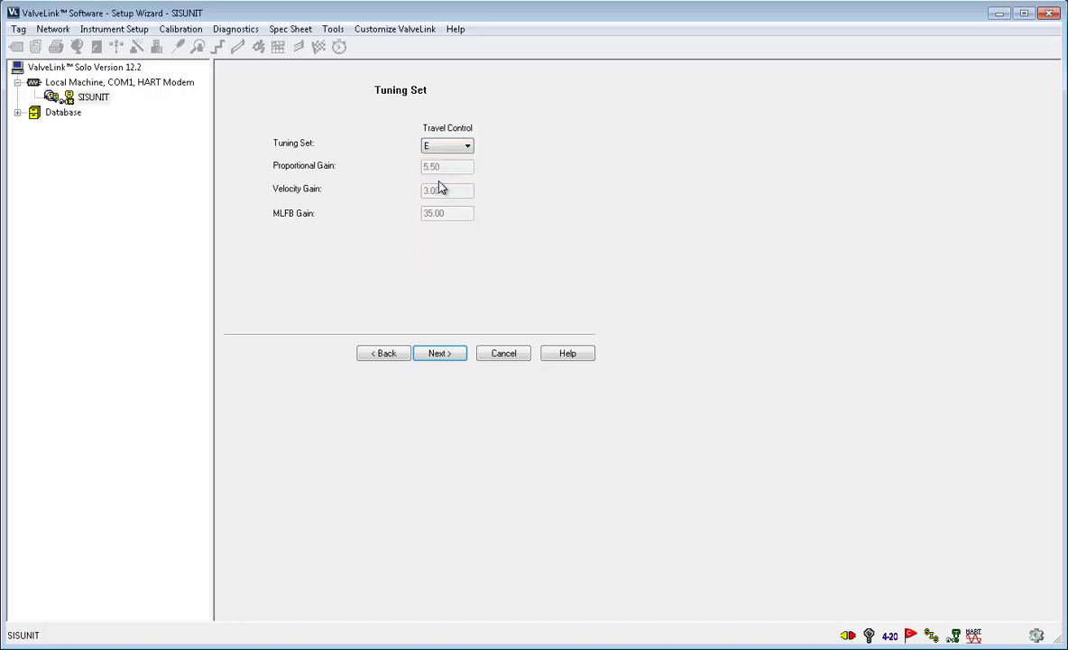
left_click(431, 361)
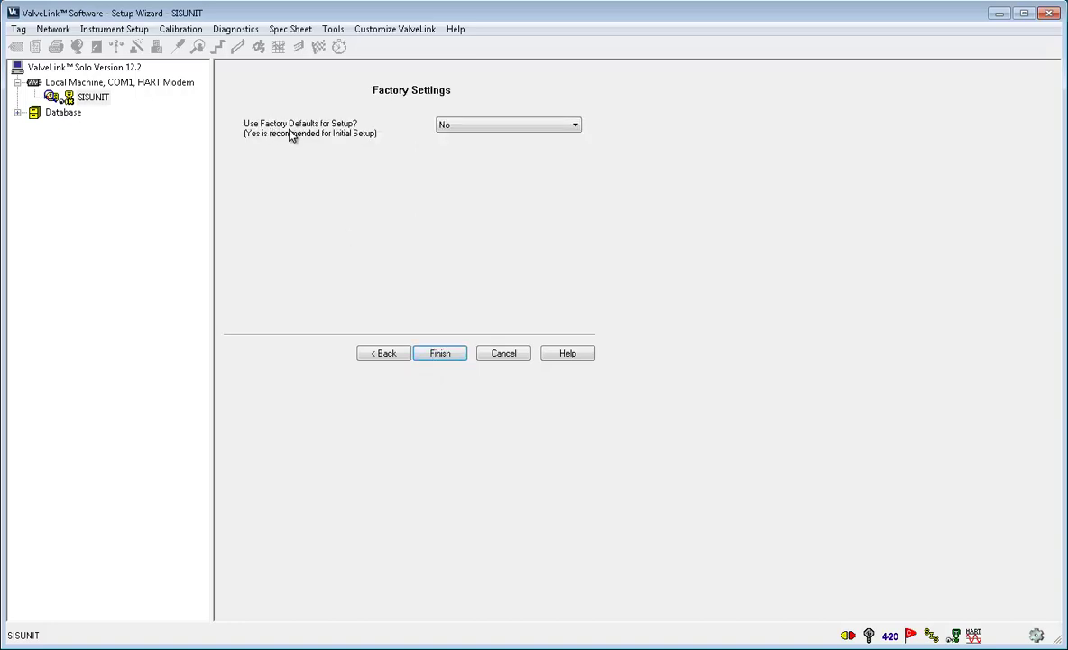
- Choose Yes to use factory defaults and finish the Setup Wizard
left_click(492, 126)
left_click(502, 136)
left_click(439, 354)
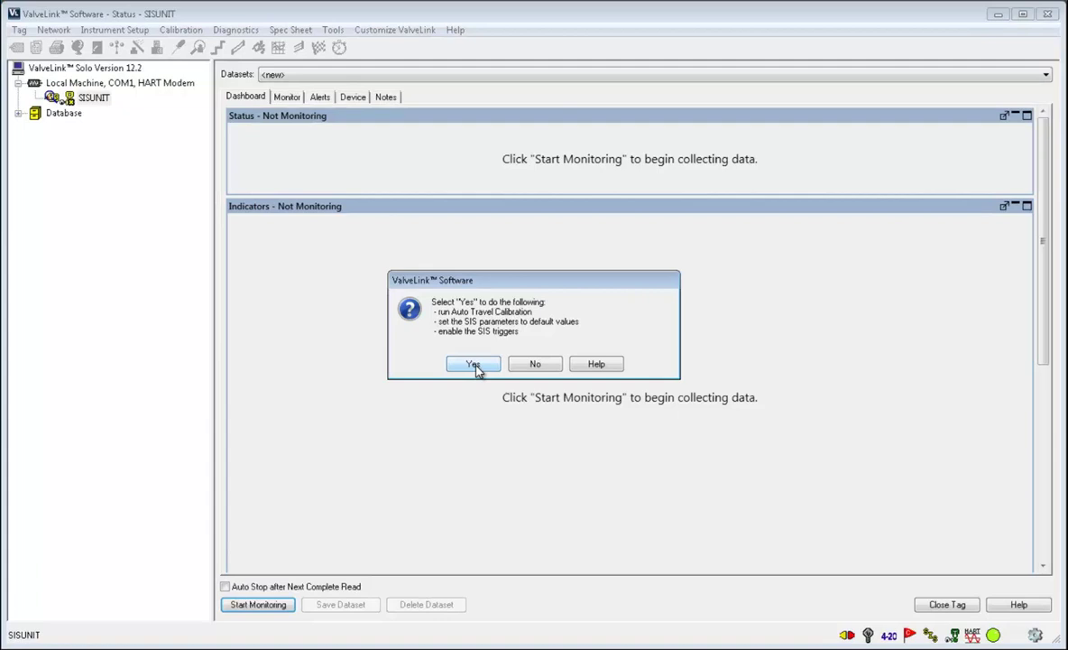
- Run auto travel calibration at 1%/s test speed after discarding stored diagnostic data
left_click(473, 365)
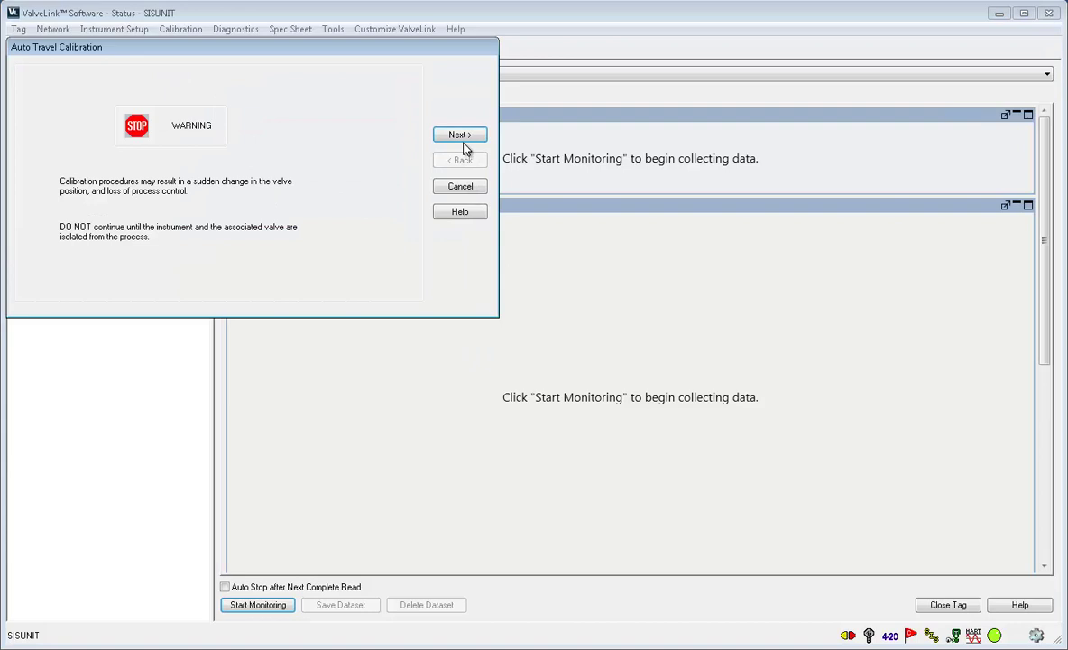
left_click(461, 140)
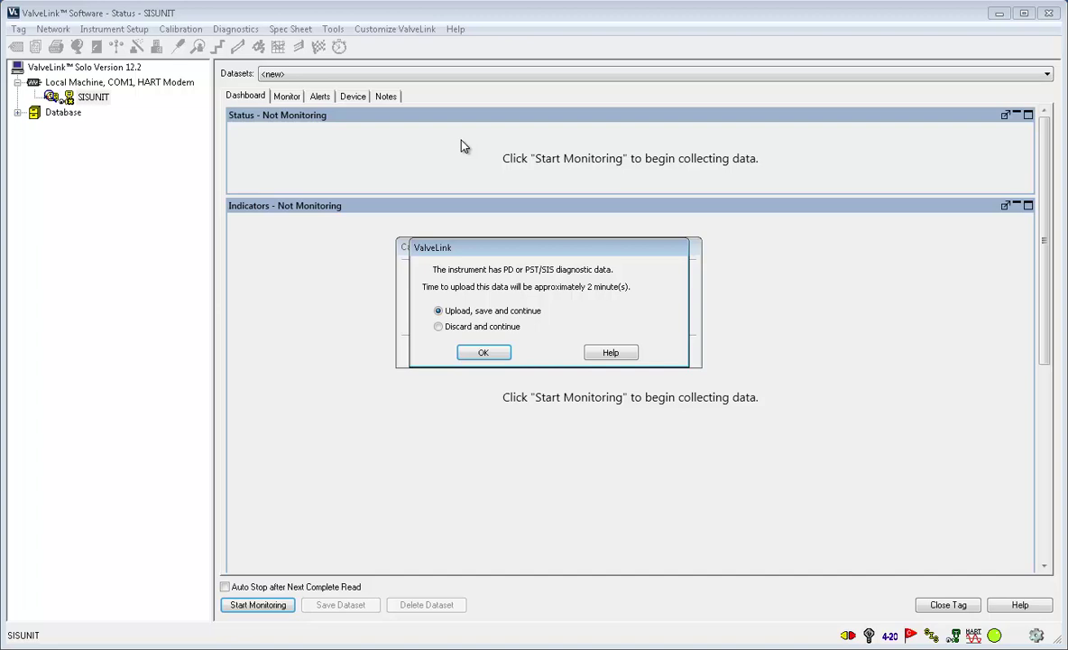
left_click(438, 326)
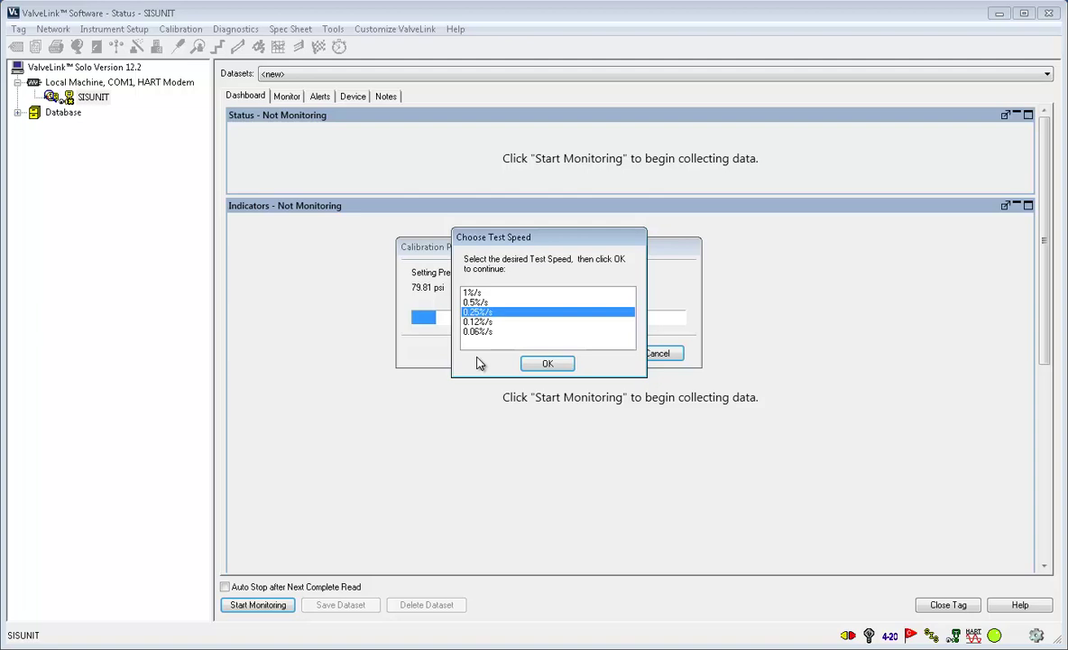
left_click(508, 293)
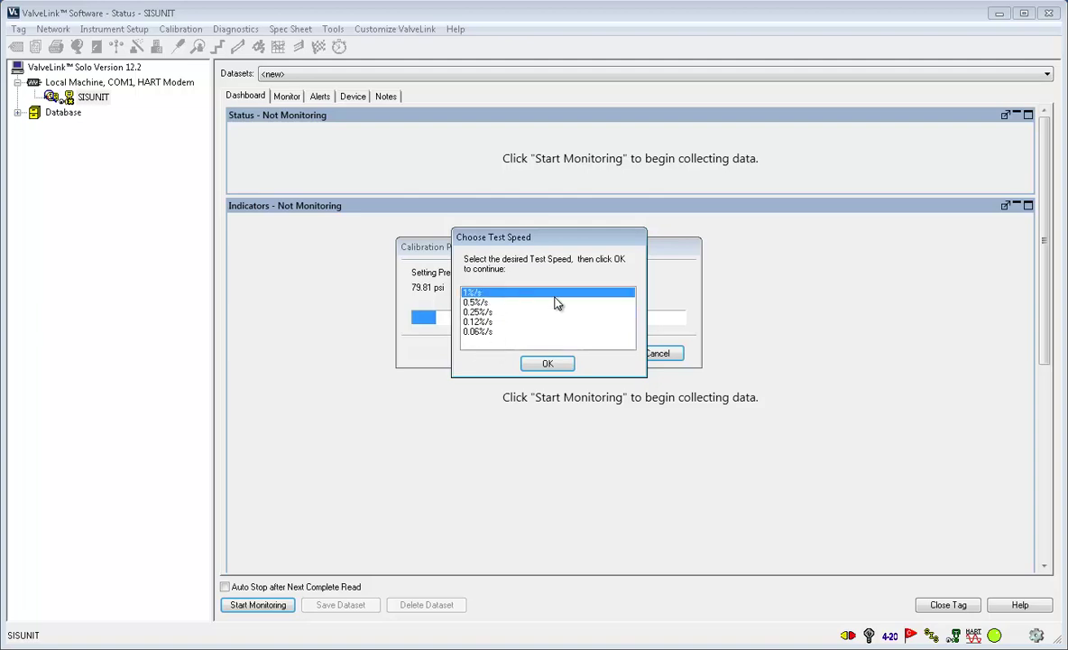
left_click(550, 364)
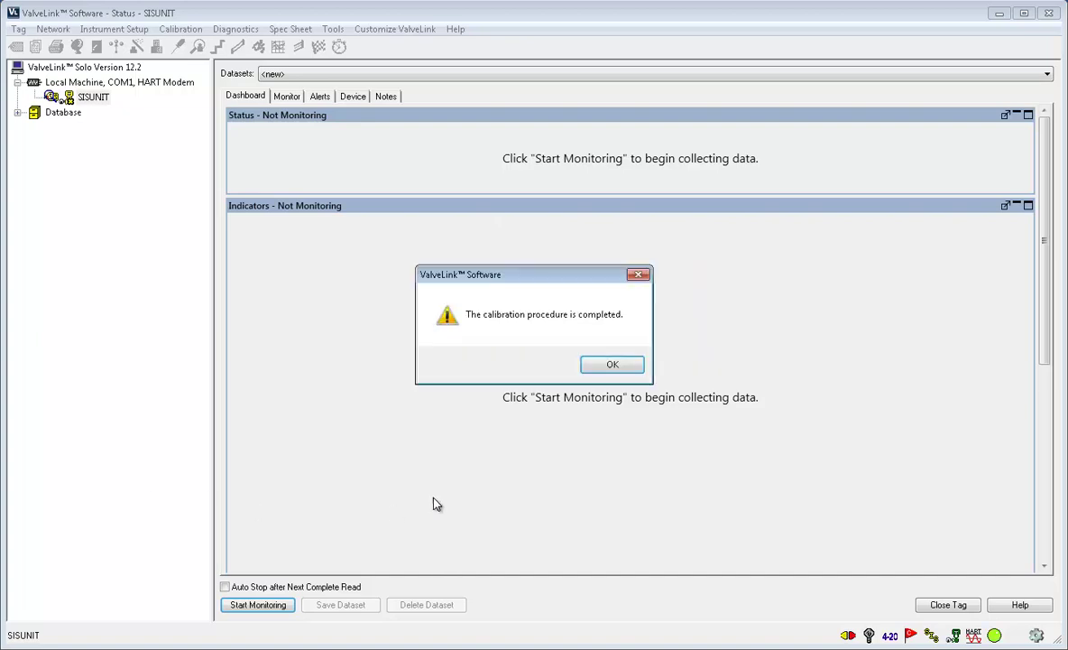
- Acknowledge the completed calibration and return SISUNIT to In Service using the Step option
left_click(612, 366)
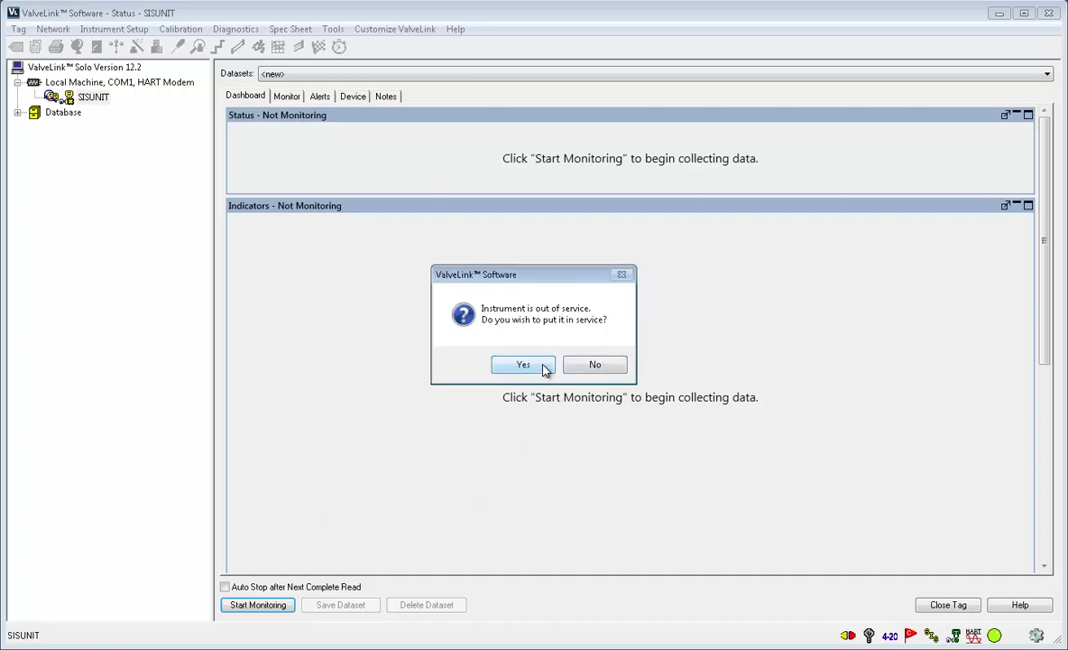
left_click(544, 367)
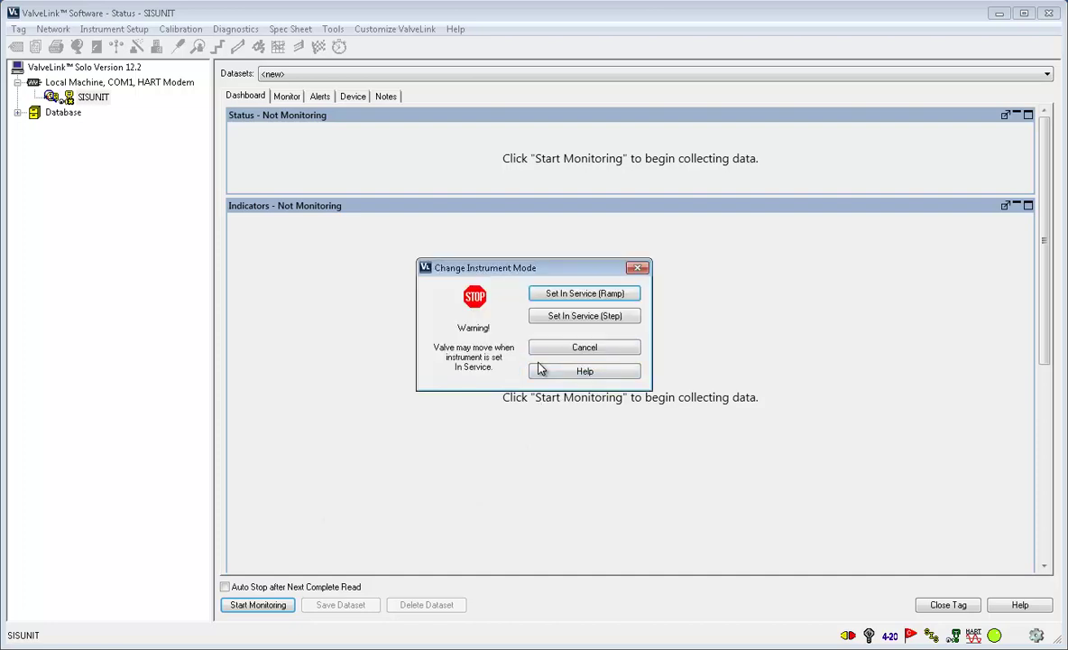
left_click(591, 320)
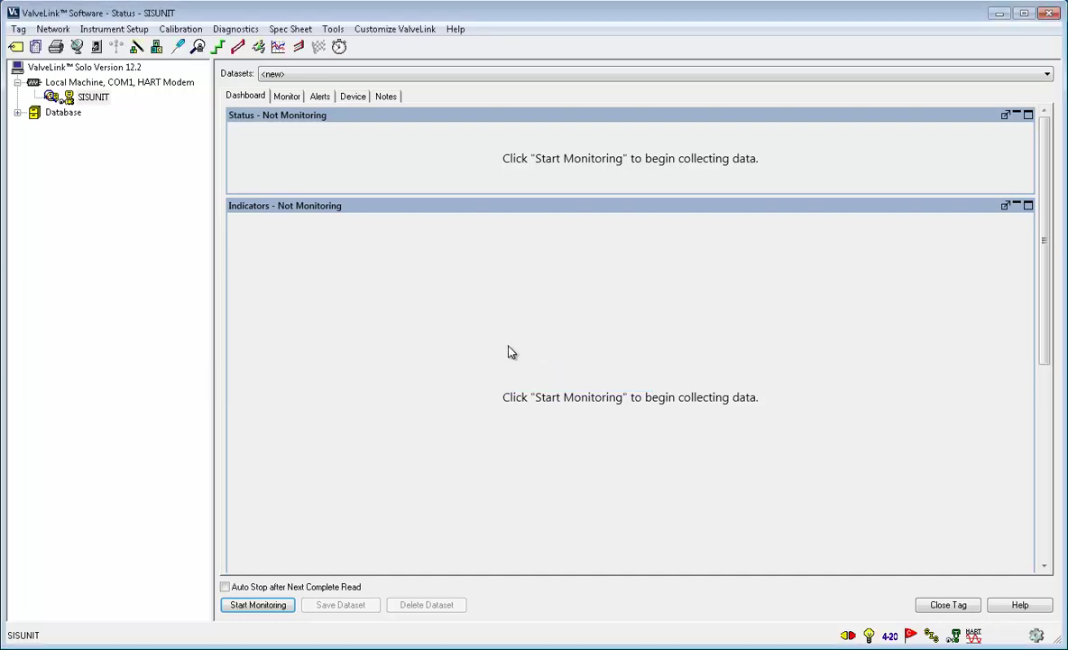